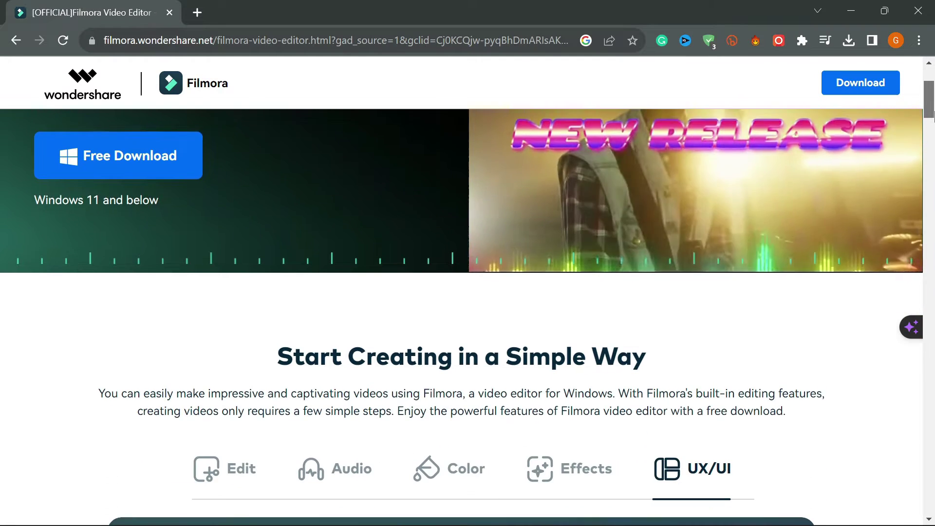
pyautogui.scroll(-4, 521, 449)
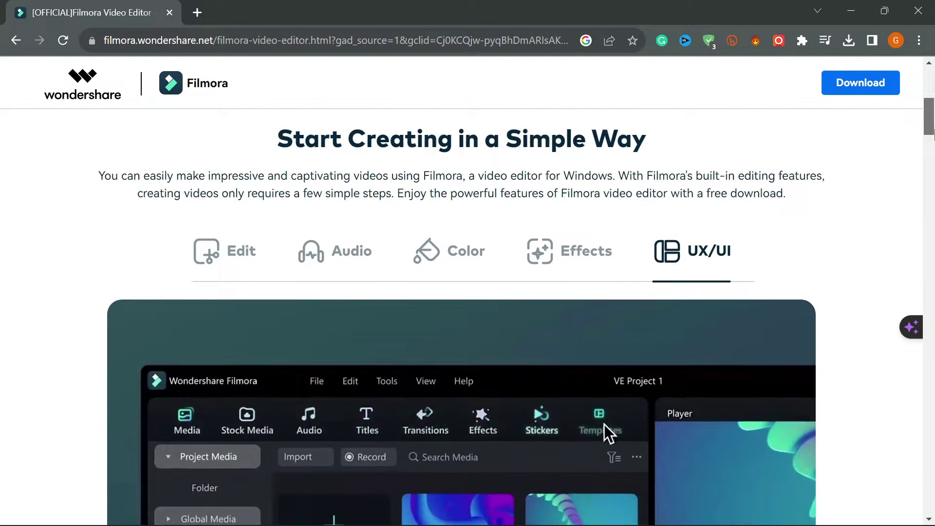
# Step: Scroll the Filmora product page past the feature highlights to the editing-efficiency section
pyautogui.moveTo(930, 131); pyautogui.dragTo(930, 149)
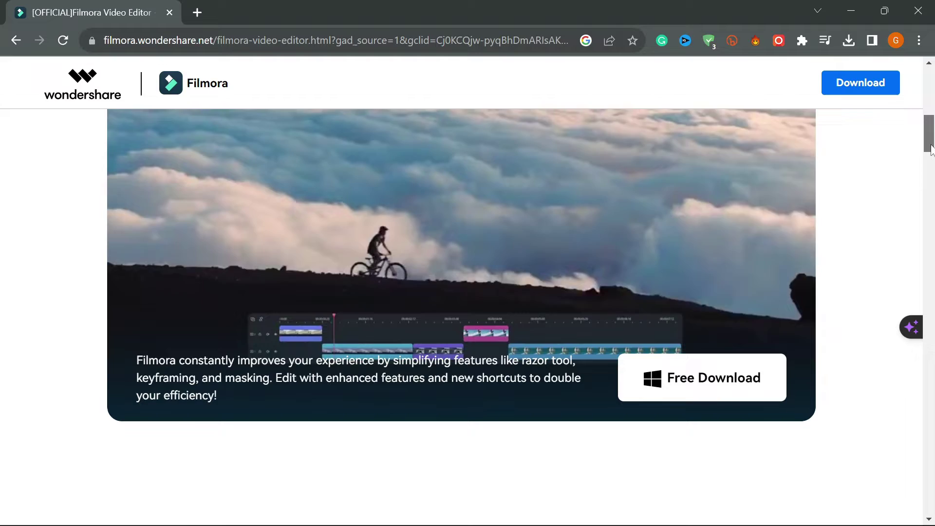
pyautogui.moveTo(931, 149); pyautogui.dragTo(922, 225)
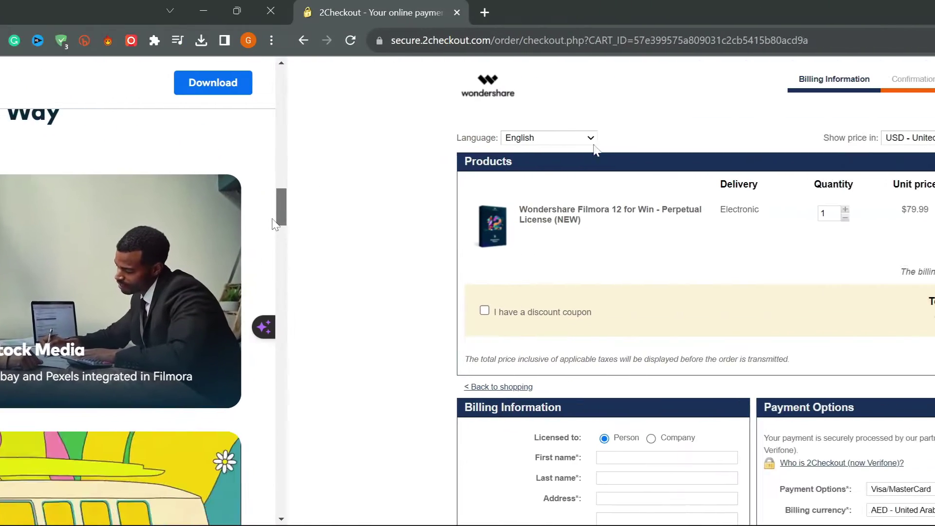
# Step: Apply the saved discount coupon to the Filmora 12 order for a $63.99 total
pyautogui.click(484, 310)
pyautogui.click(507, 317)
pyautogui.click(549, 340)
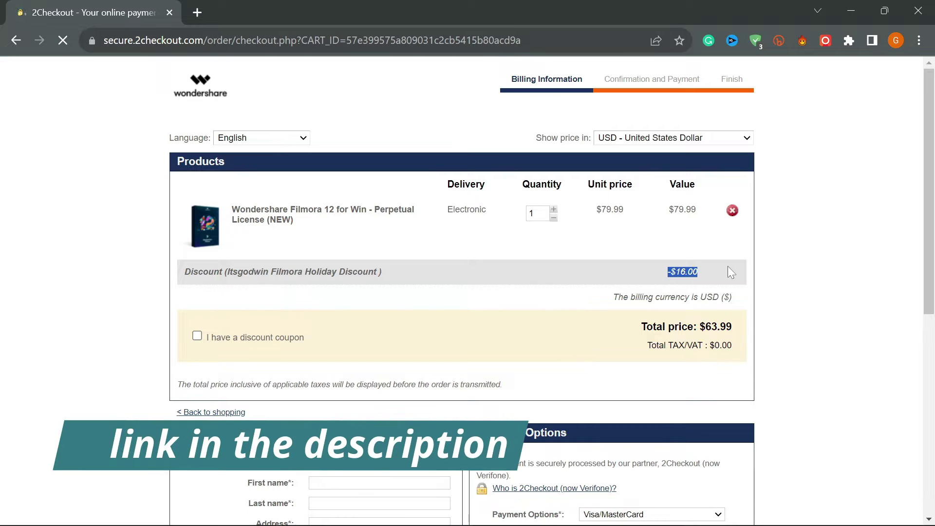
pyautogui.click(753, 322)
pyautogui.scroll(-4, 823, 243)
pyautogui.scroll(4, 731, 292)
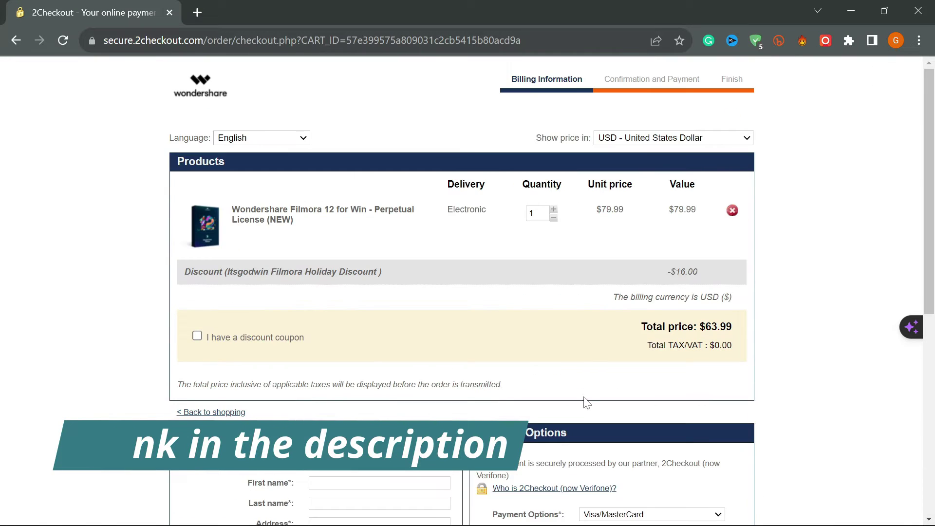
# Step: In Filmora, ask Copilot 'how to seperate audio from video in filmora'
pyautogui.click(549, 511)
pyautogui.click(536, 332)
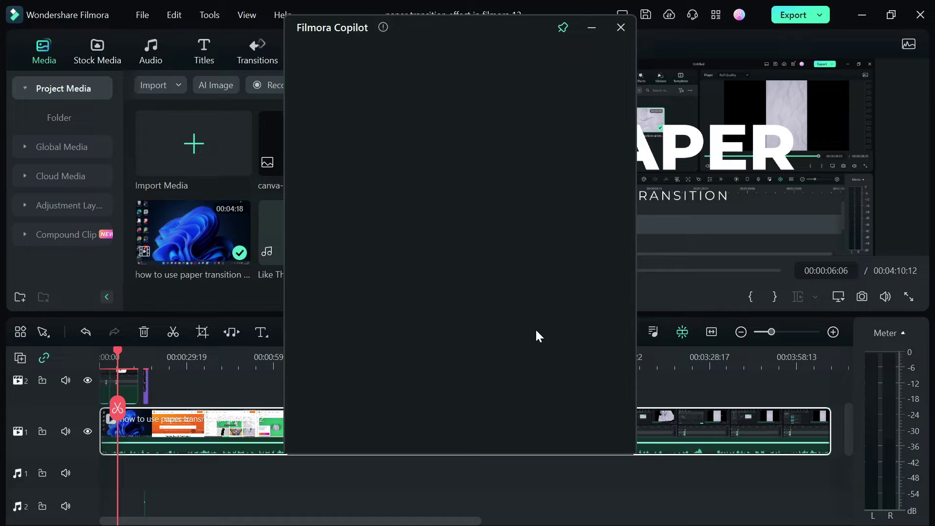
pyautogui.moveTo(345, 62); pyautogui.dragTo(543, 87)
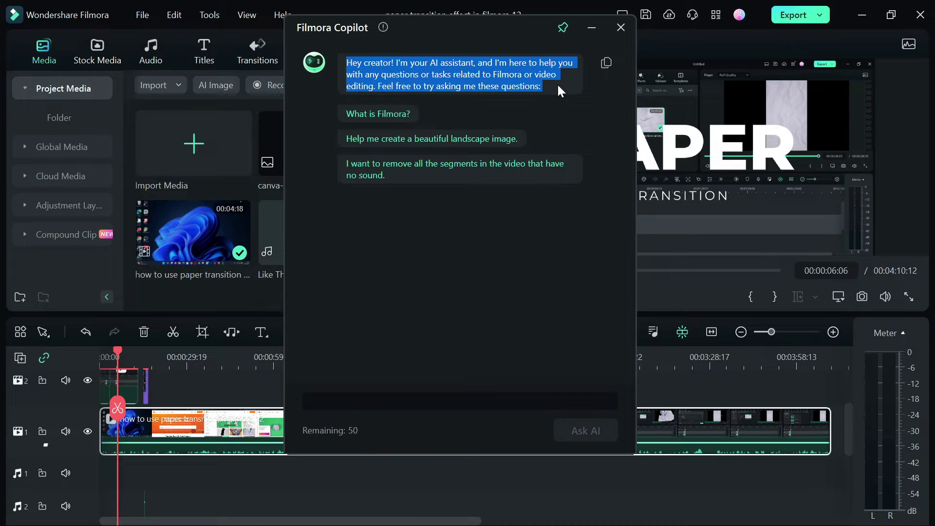
pyautogui.click(310, 401)
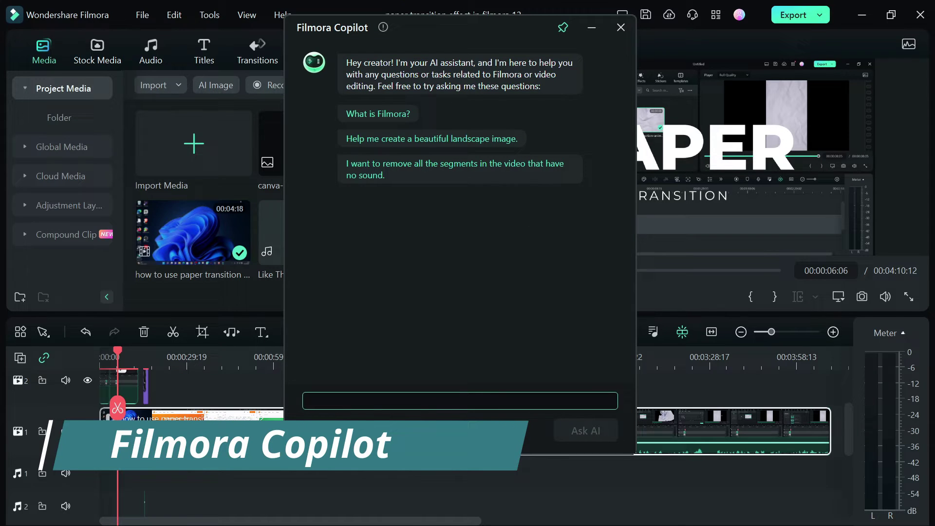
pyautogui.write('how to sepee')
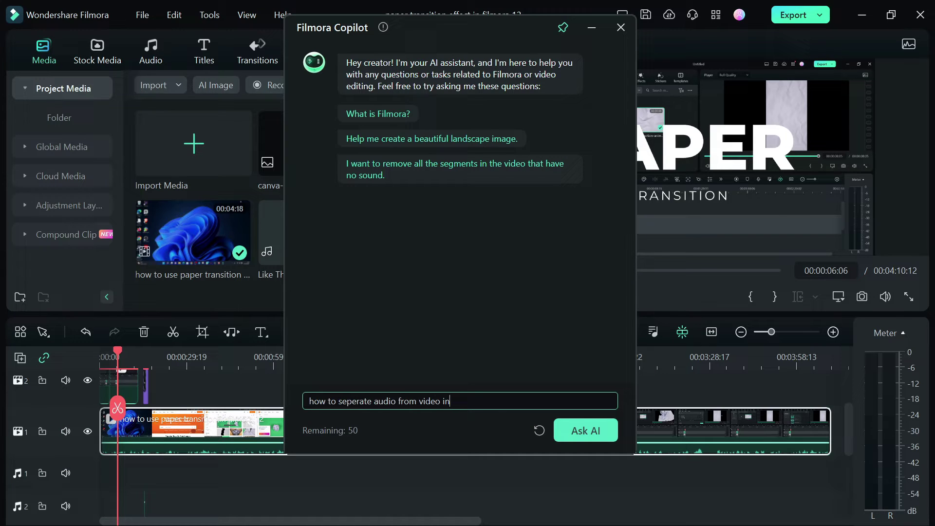
pyautogui.click(582, 430)
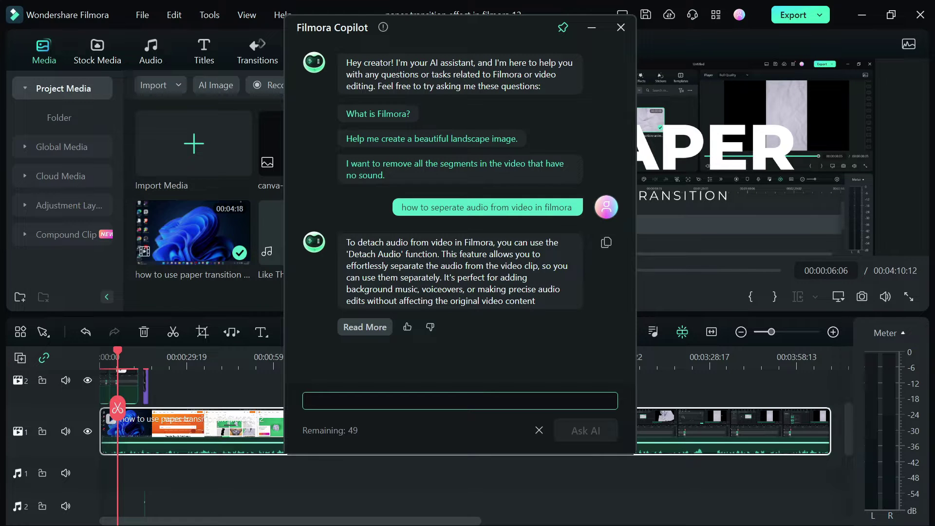
# Step: Close Copilot and use Detach Audio to split the timeline clip's sound onto audio track 1
pyautogui.click(621, 27)
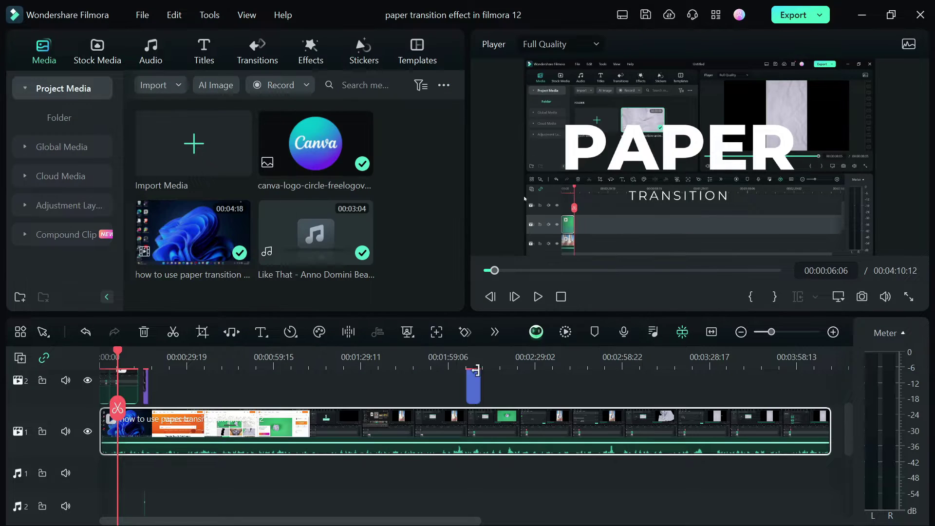
pyautogui.rightClick(485, 435)
pyautogui.click(527, 463)
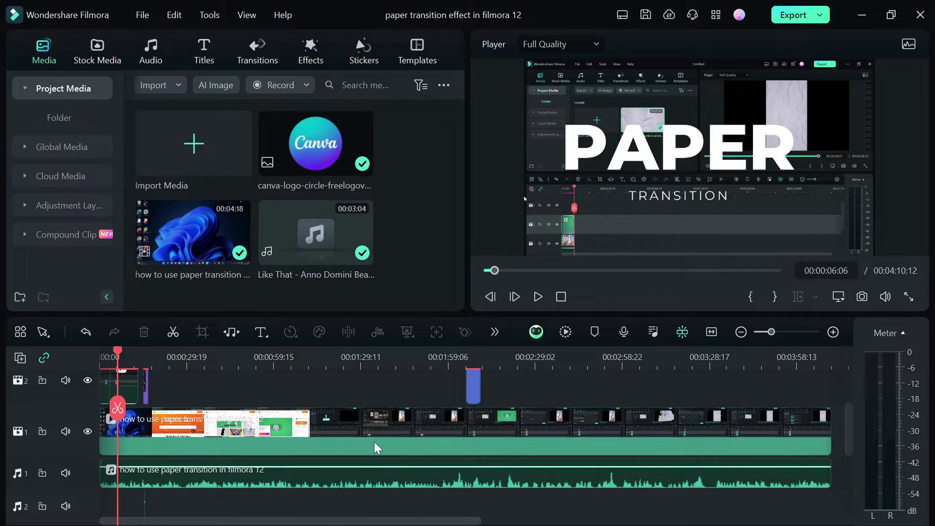
pyautogui.click(536, 331)
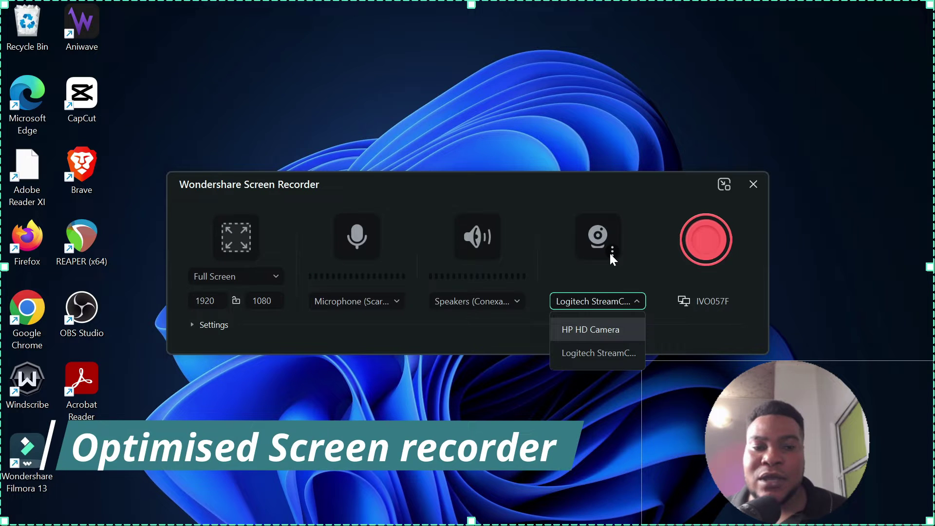
# Step: Give the webcam overlay a circle shape, expand recording settings, and add ES1-1 to the timeline
pyautogui.click(611, 253)
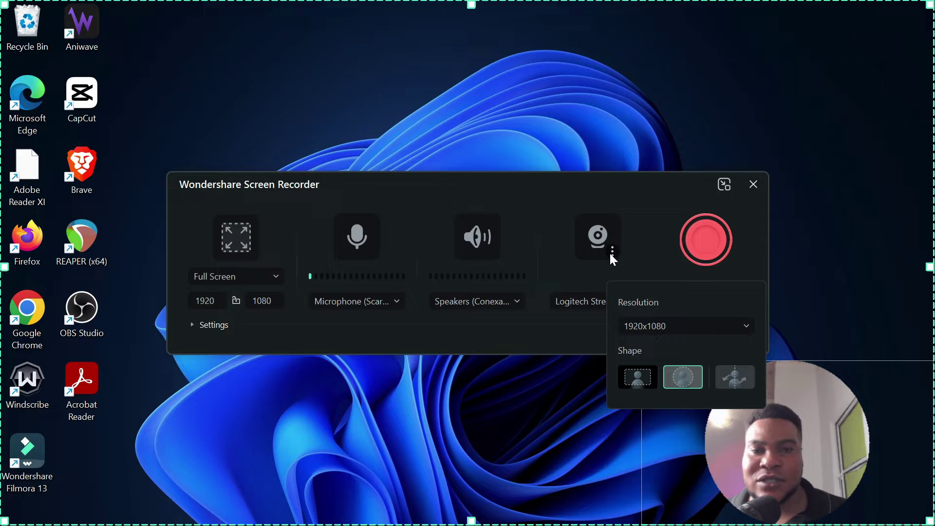
pyautogui.click(636, 378)
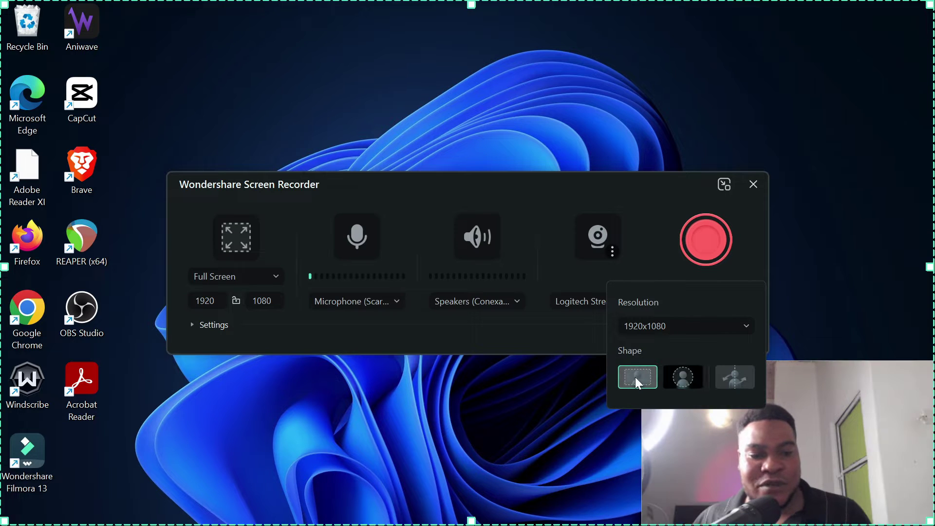
pyautogui.click(688, 384)
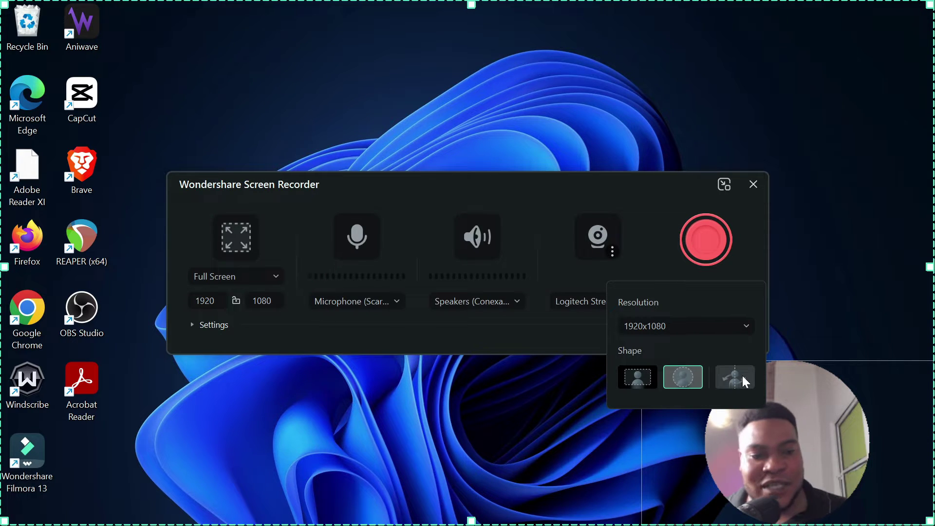
pyautogui.click(632, 221)
pyautogui.click(205, 324)
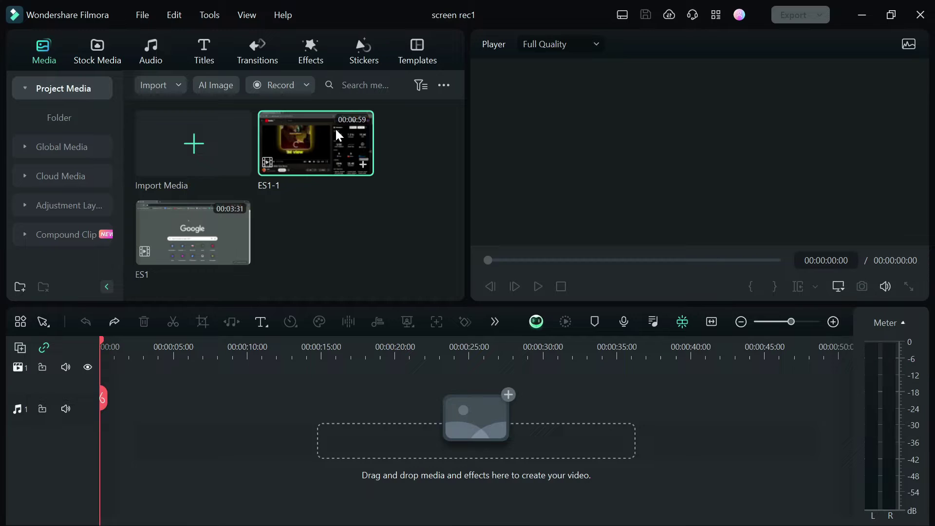
pyautogui.moveTo(316, 144); pyautogui.dragTo(112, 429)
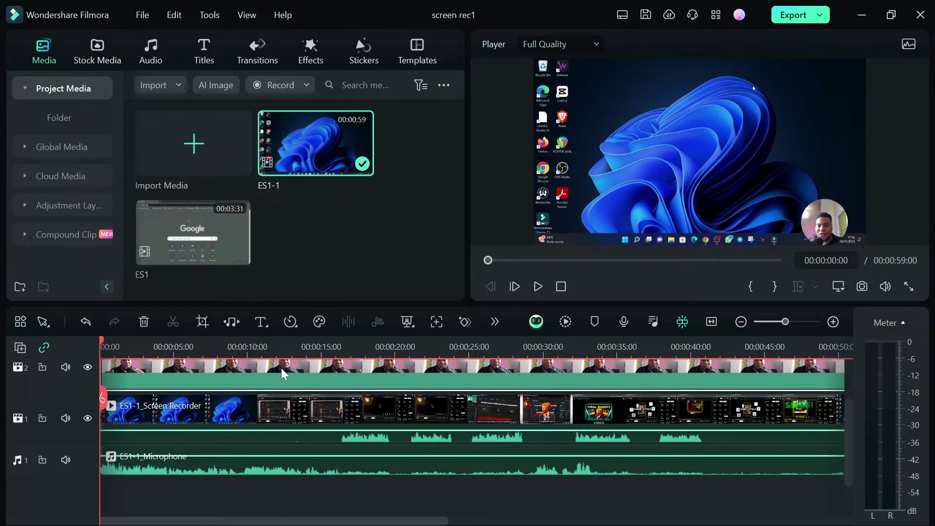
# Step: Drag the circular webcam overlay in the preview up to the top-right corner
pyautogui.moveTo(847, 449); pyautogui.dragTo(856, 417)
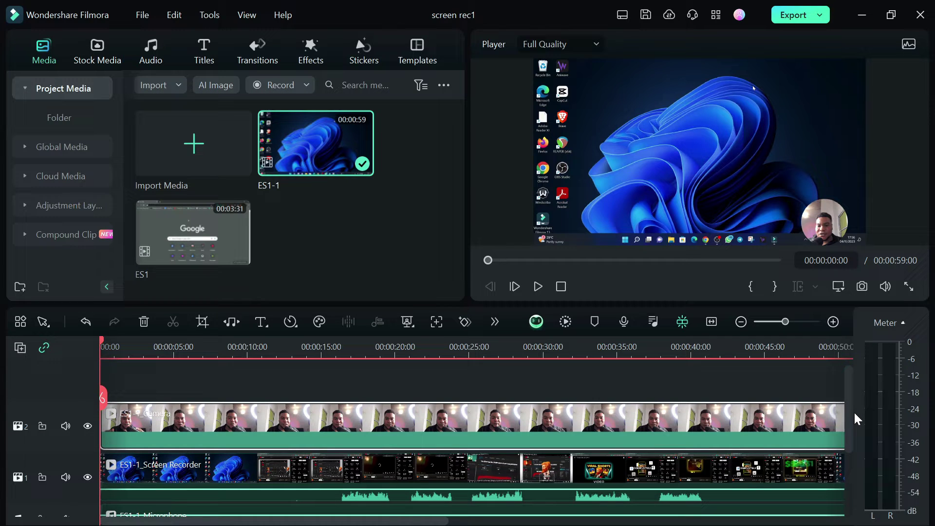
pyautogui.click(827, 225)
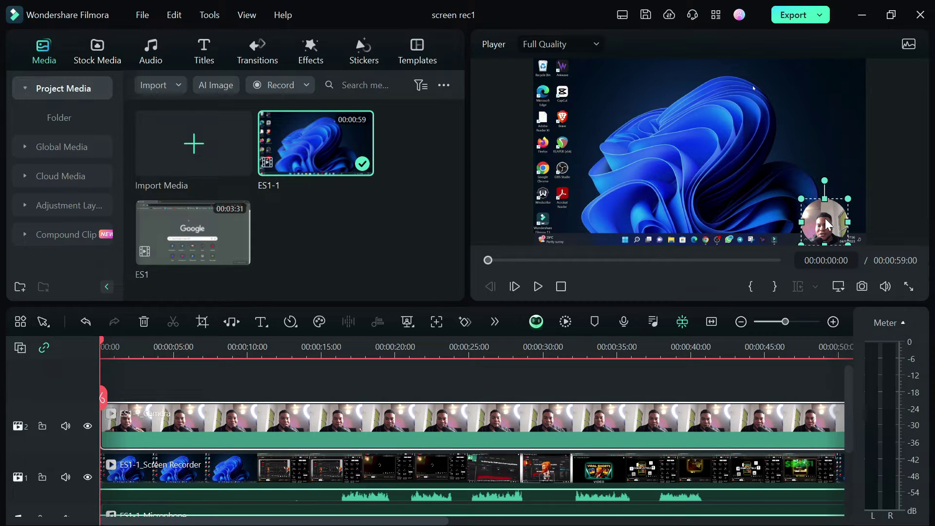
pyautogui.moveTo(789, 219); pyautogui.dragTo(789, 82)
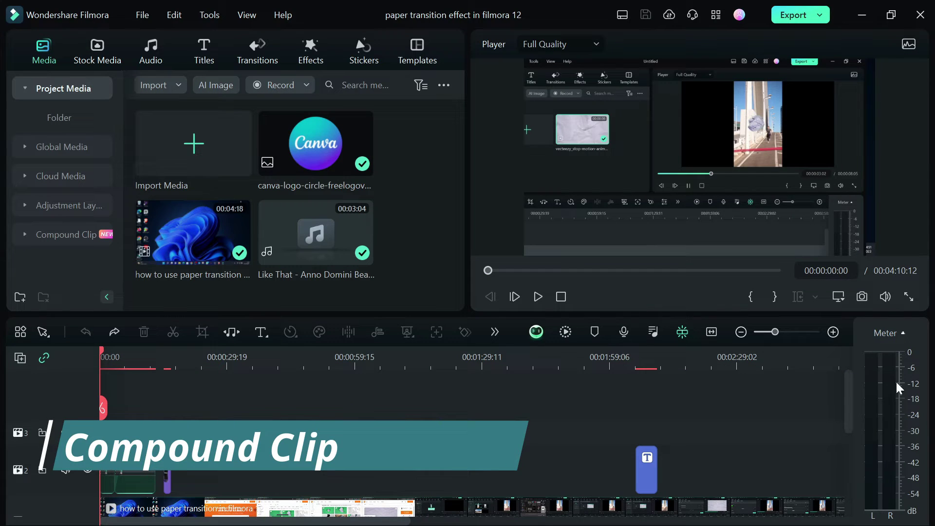
# Step: Select all clips on the paper transition timeline with Ctrl+A and open their context menu
pyautogui.scroll(-3, 852, 433)
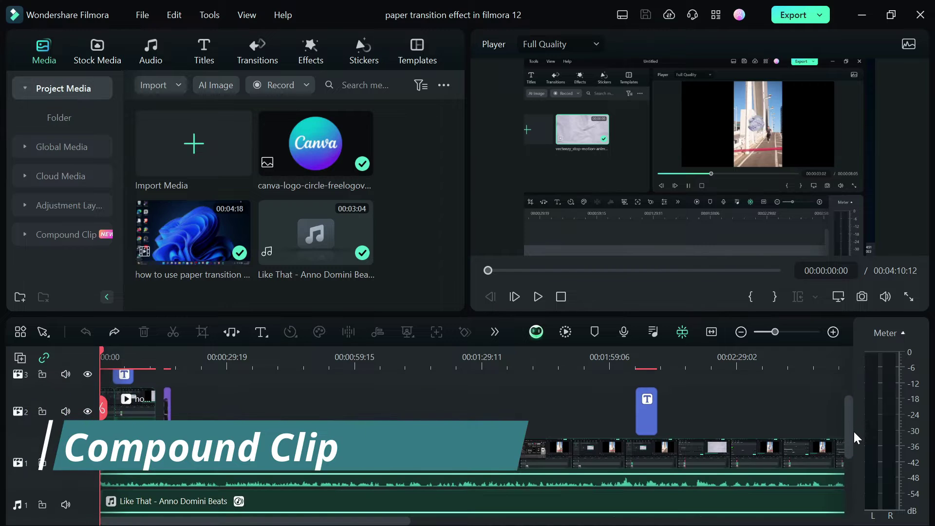
pyautogui.scroll(1, 847, 437)
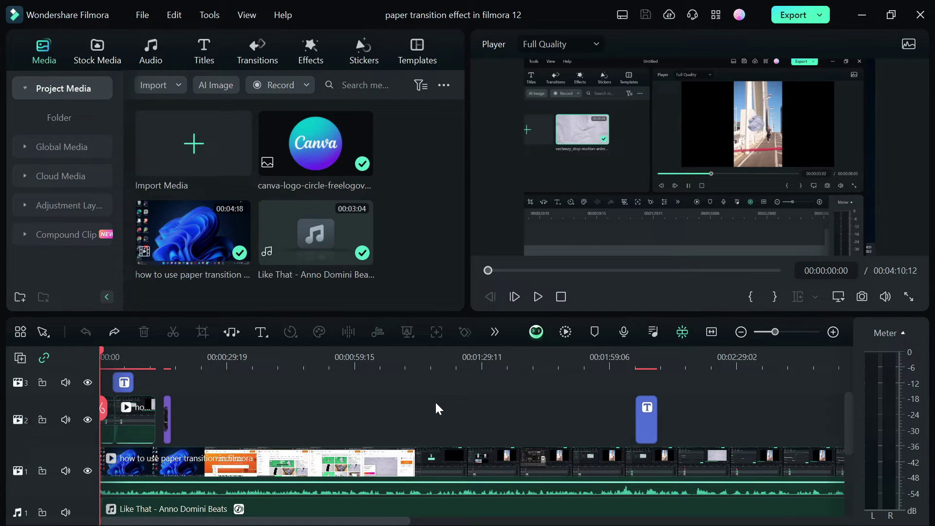
pyautogui.click(317, 422)
pyautogui.hotkey('ctrl', 'a')
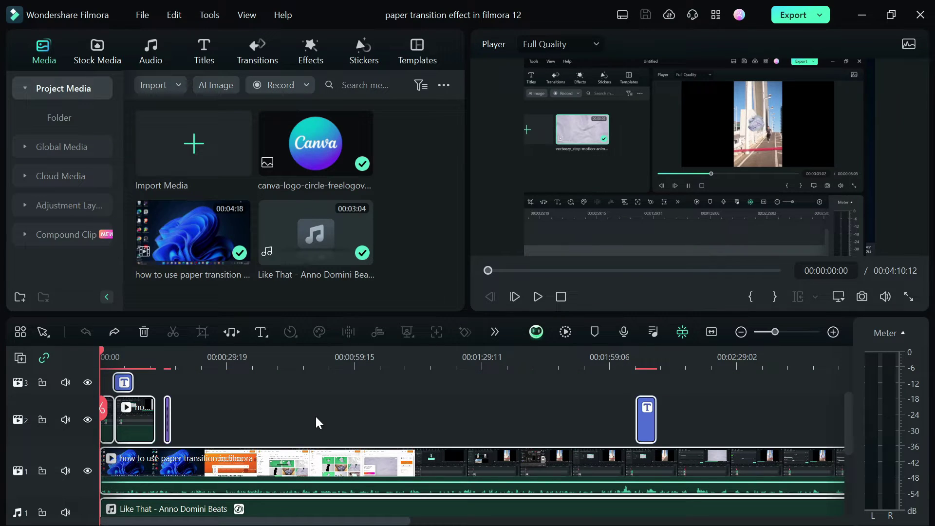
pyautogui.rightClick(369, 452)
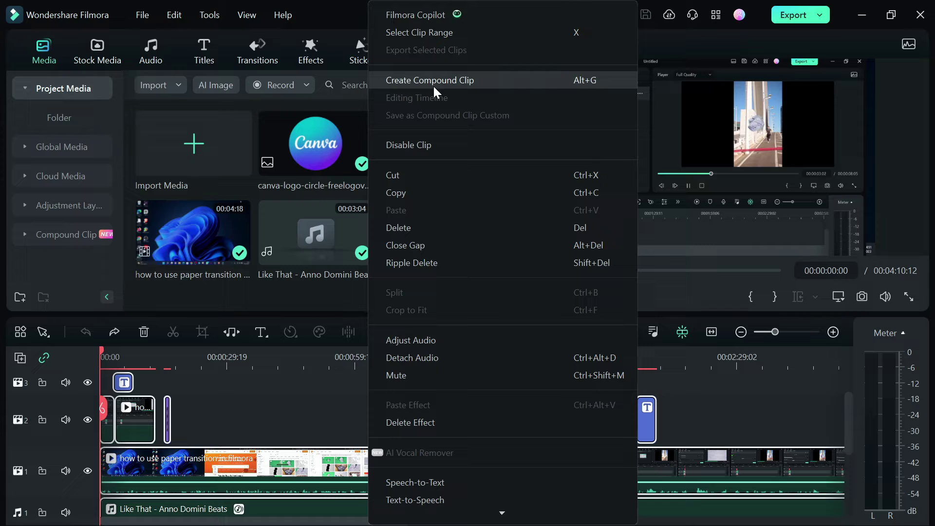
# Step: Create a compound clip from the selected clips and begin naming it 'paper transition'
pyautogui.click(451, 80)
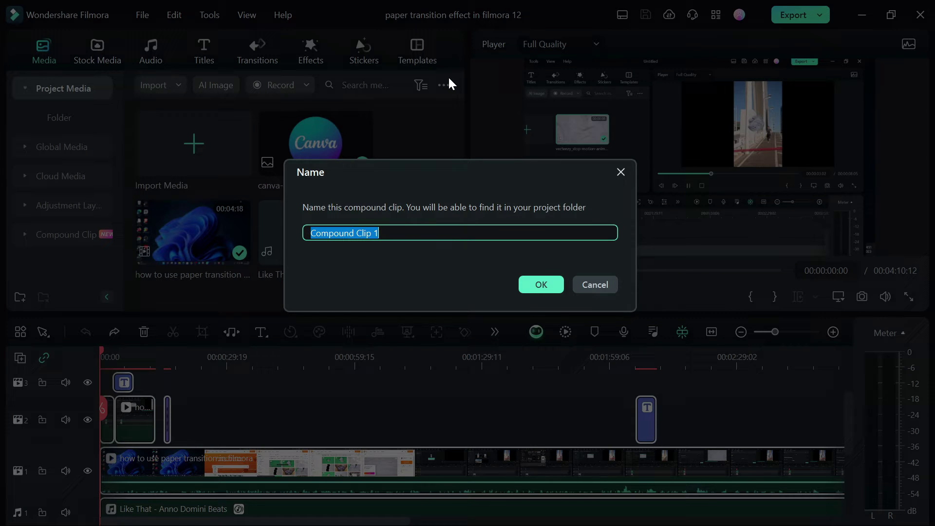
pyautogui.write('paper transition')
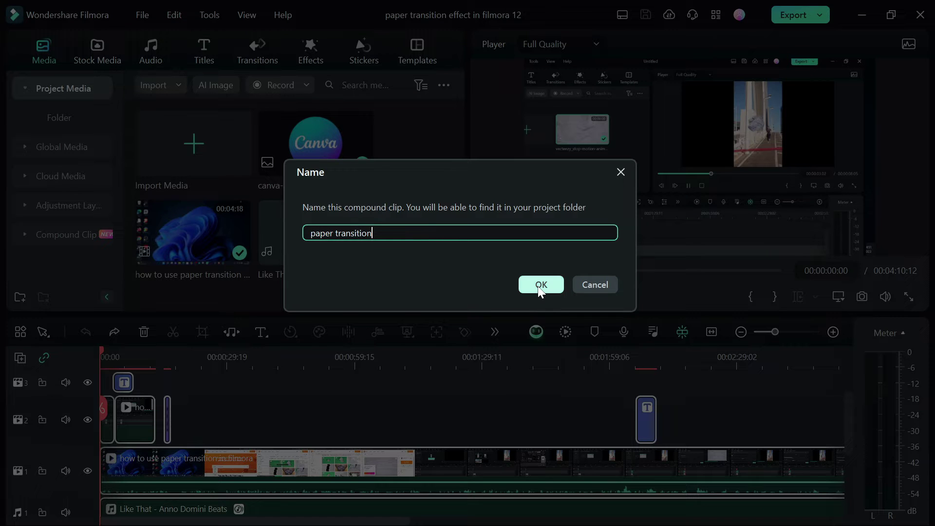
# Step: Confirm the 'paper transition' compound clip name and play it back in the preview
pyautogui.click(540, 286)
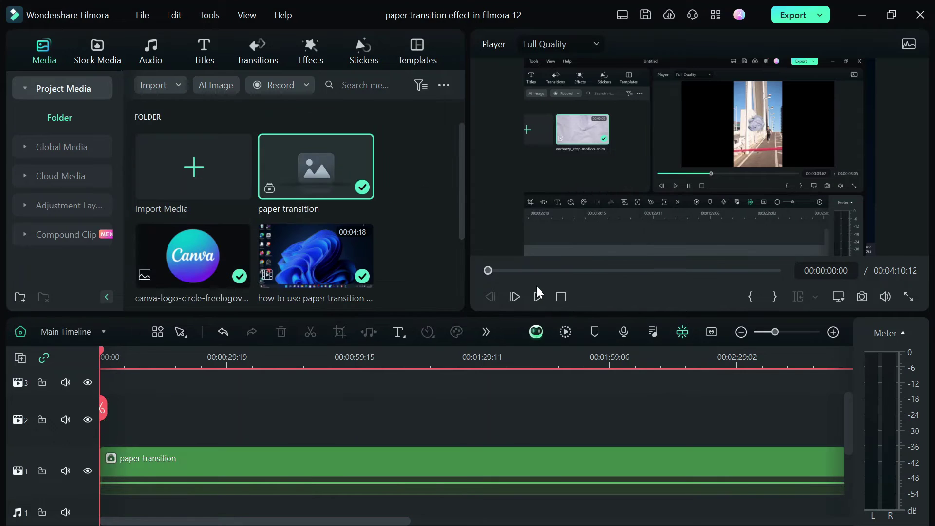
pyautogui.press('space')
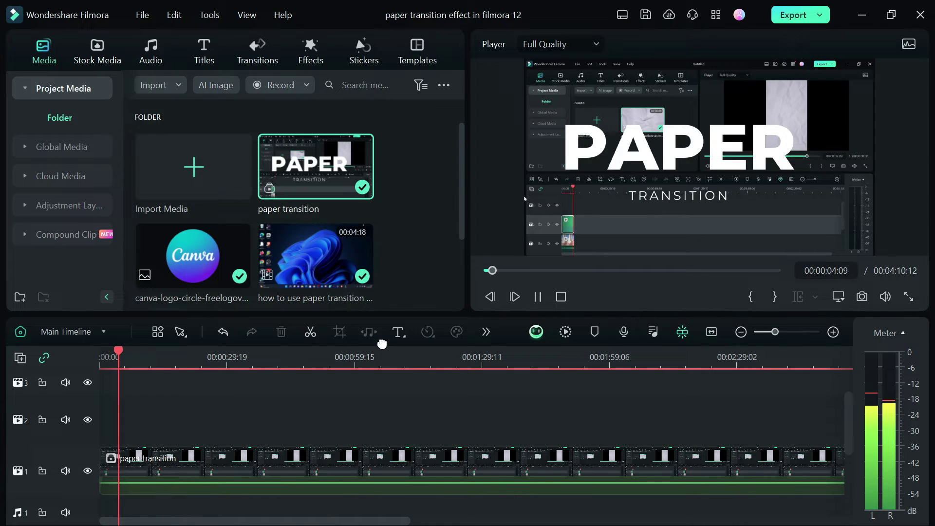
pyautogui.click(262, 460)
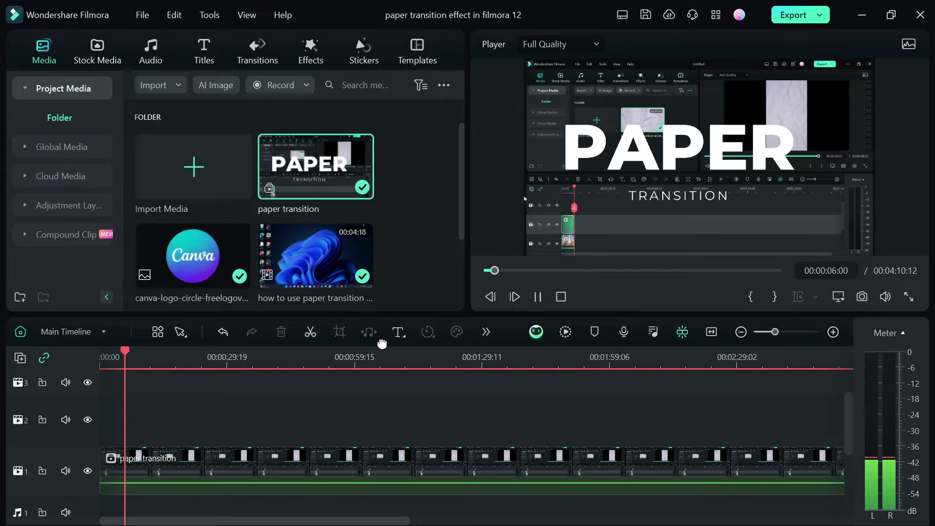
# Step: Switch to the paper transition compound clip's timeline and move the playhead to the start
pyautogui.click(92, 329)
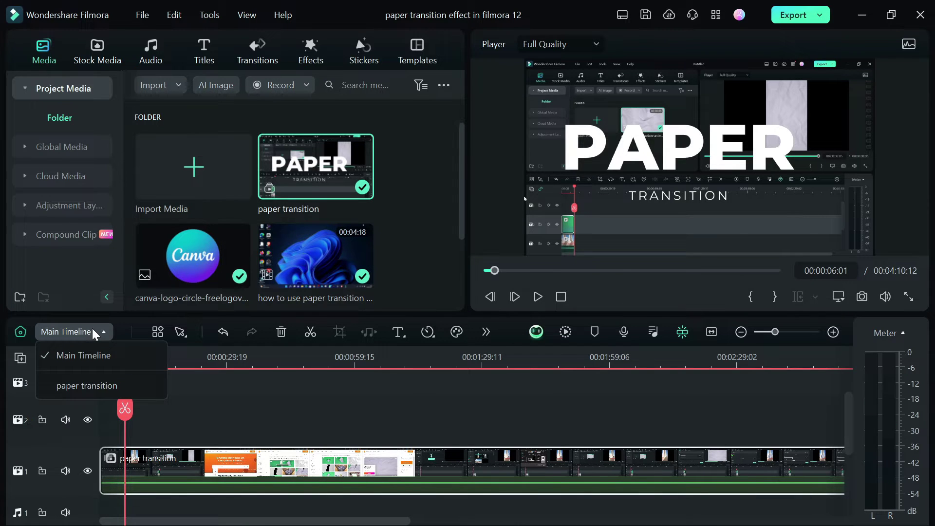
pyautogui.click(88, 386)
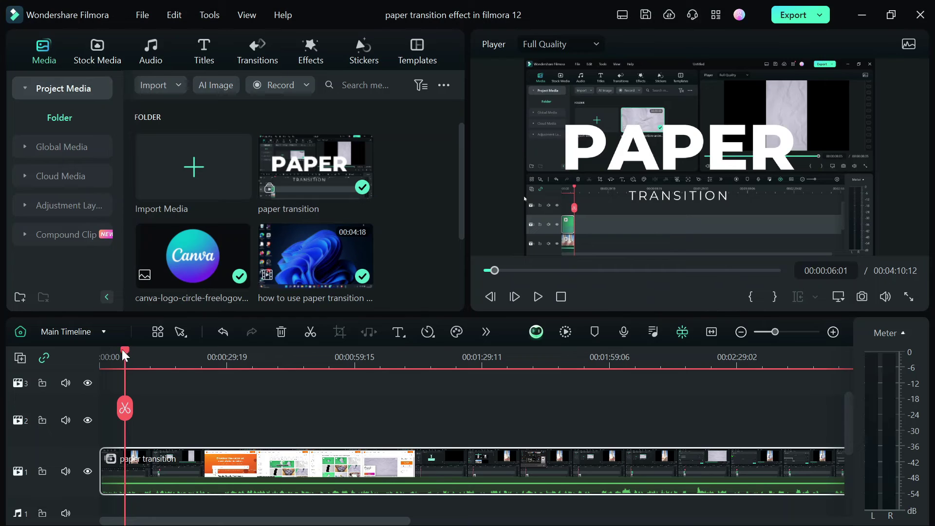
pyautogui.moveTo(124, 354); pyautogui.dragTo(101, 354)
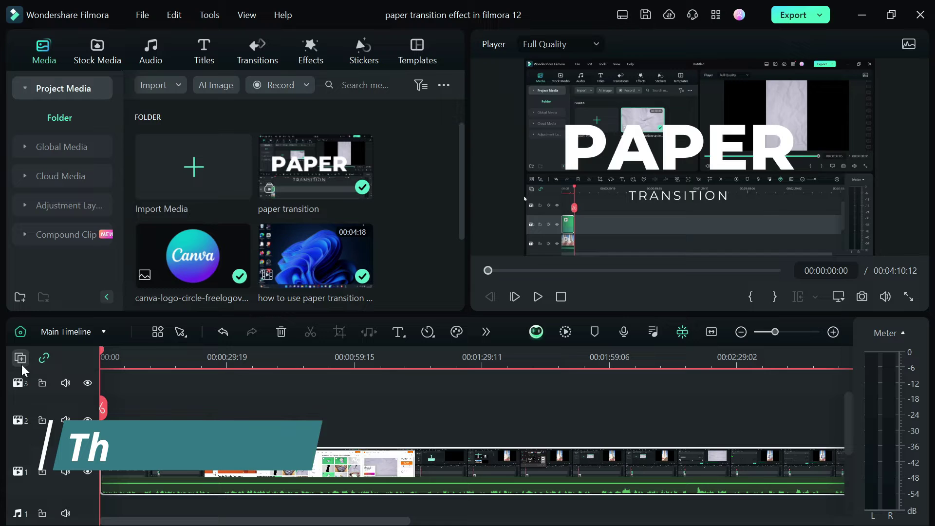
# Step: Open the export thumbnail editor and add a 'YOUR TITLE HERE' title
pyautogui.click(785, 16)
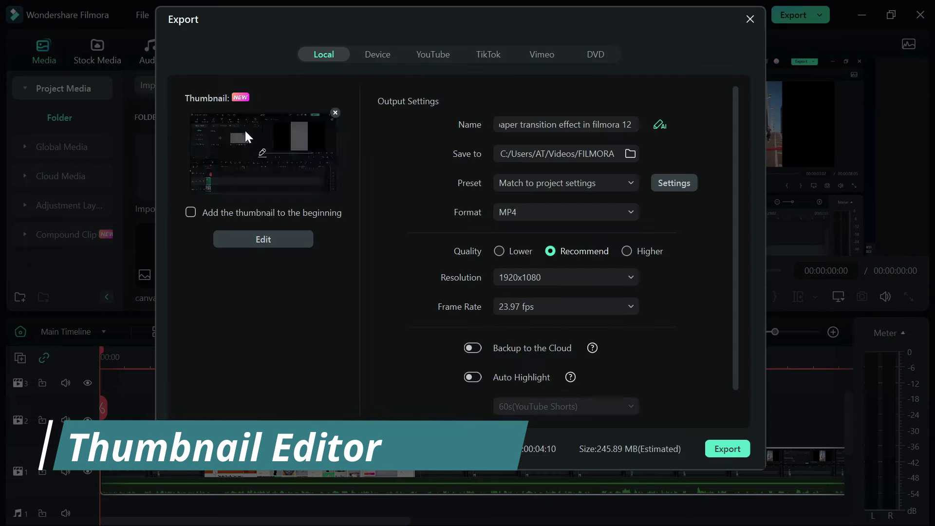
pyautogui.click(248, 238)
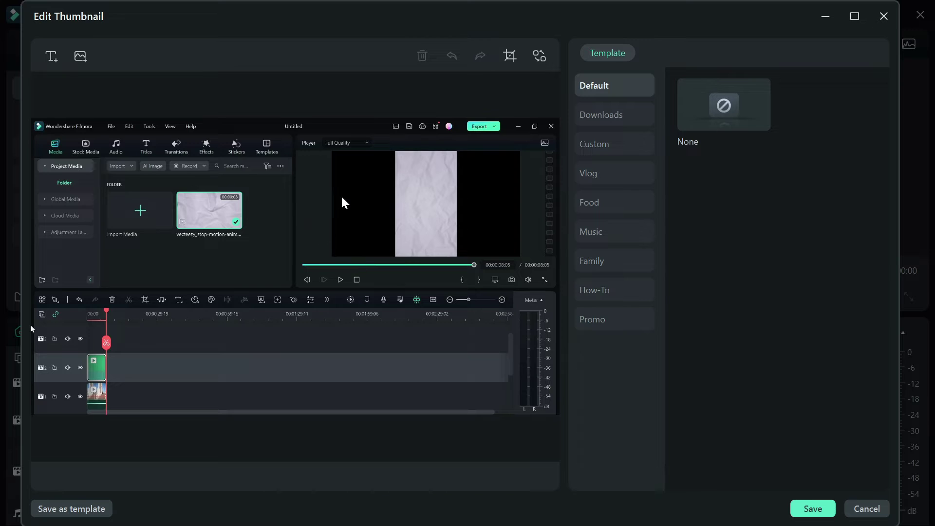
pyautogui.click(51, 56)
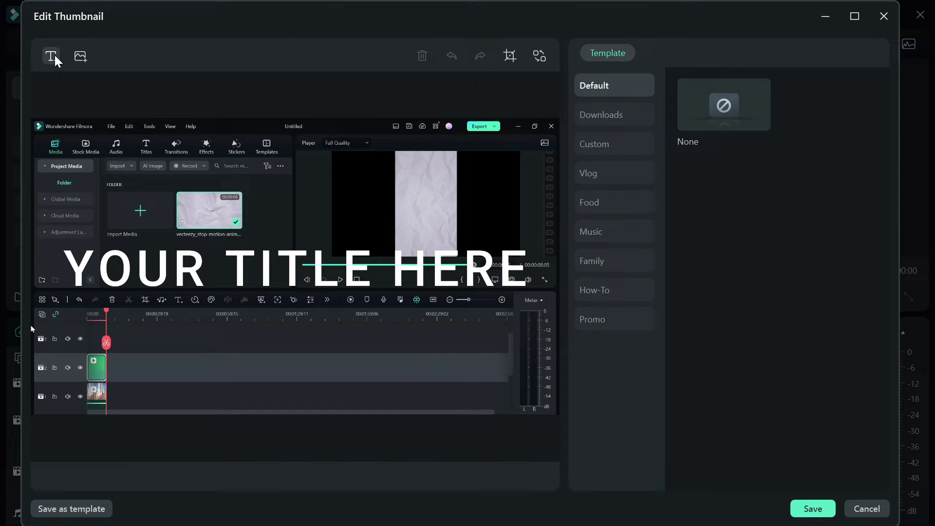
# Step: Insert the social-icons image from Pictures, shrink it and place it in the lower right
pyautogui.click(81, 56)
pyautogui.click(82, 194)
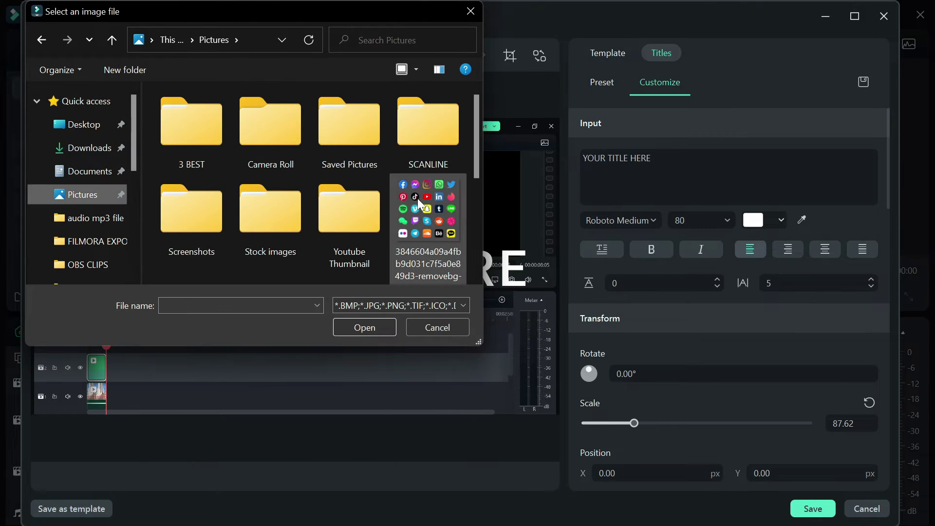
pyautogui.click(416, 198)
pyautogui.click(379, 326)
pyautogui.moveTo(350, 253); pyautogui.dragTo(337, 271)
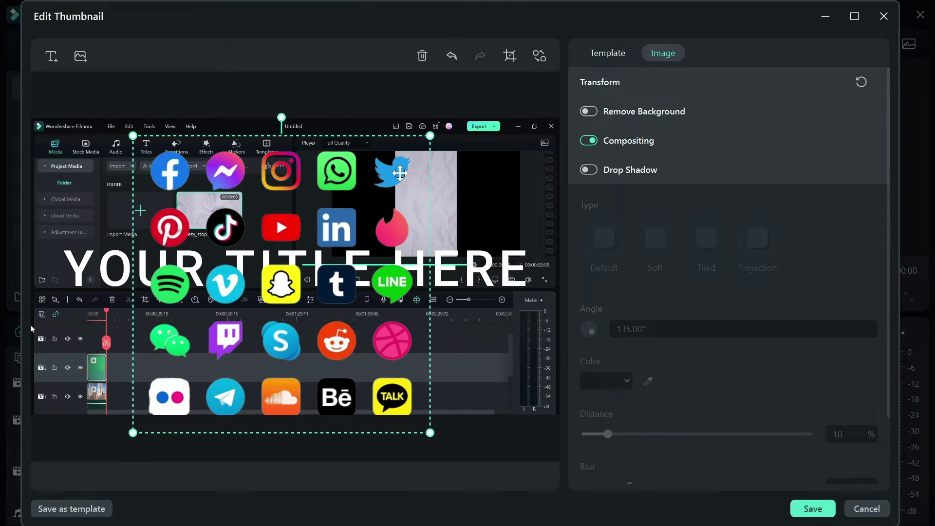
pyautogui.moveTo(429, 138); pyautogui.dragTo(279, 284)
pyautogui.moveTo(223, 398); pyautogui.dragTo(380, 380)
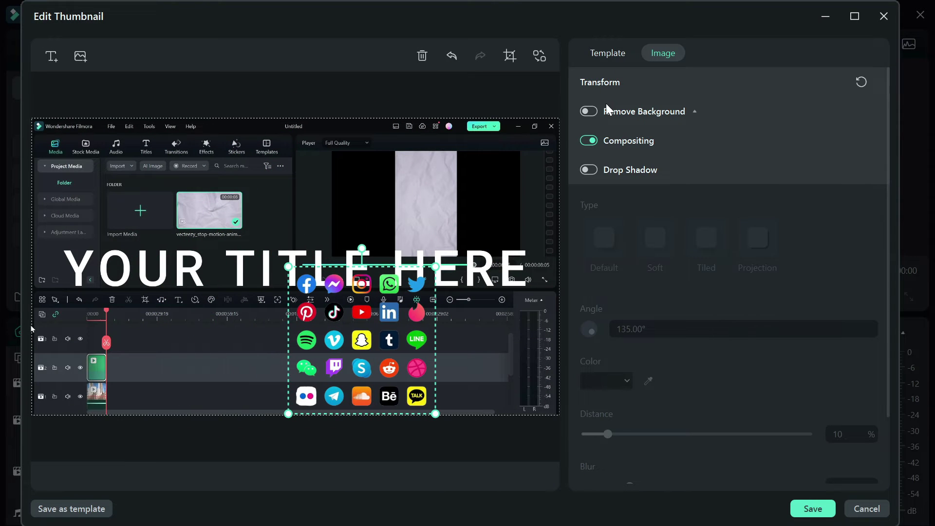
pyautogui.click(80, 56)
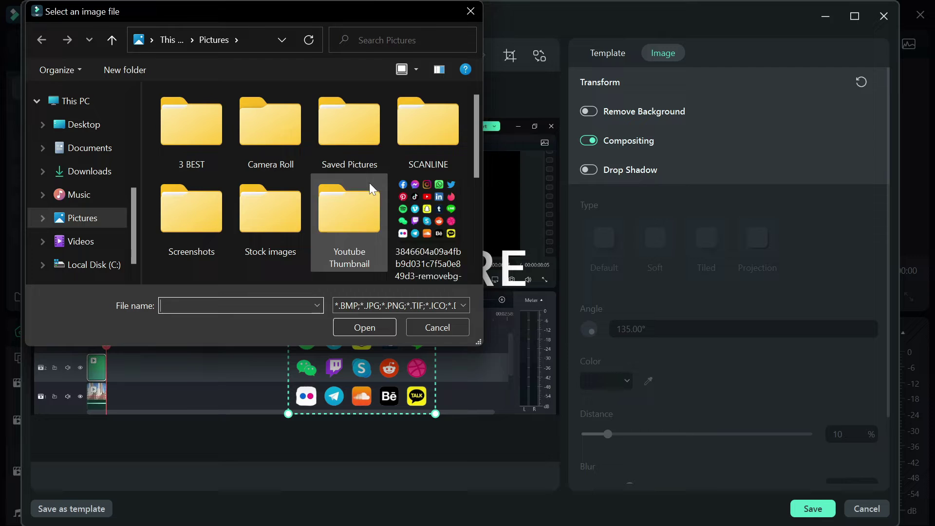
# Step: Insert the man photo into the thumbnail, remove its background, and move the cutout right and lower
pyautogui.moveTo(477, 120); pyautogui.dragTo(472, 210)
pyautogui.scroll(2, 271, 233)
pyautogui.click(272, 244)
pyautogui.click(364, 326)
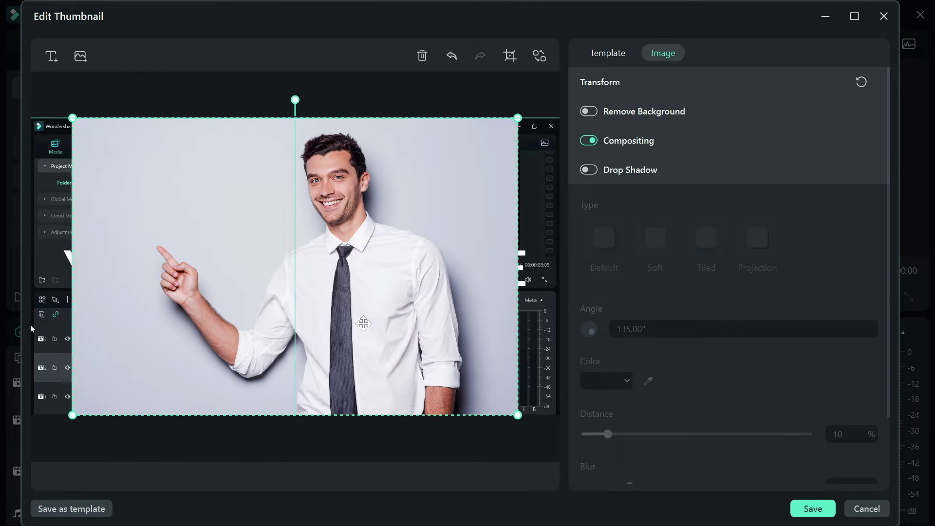
pyautogui.moveTo(375, 317); pyautogui.dragTo(383, 316)
pyautogui.click(589, 112)
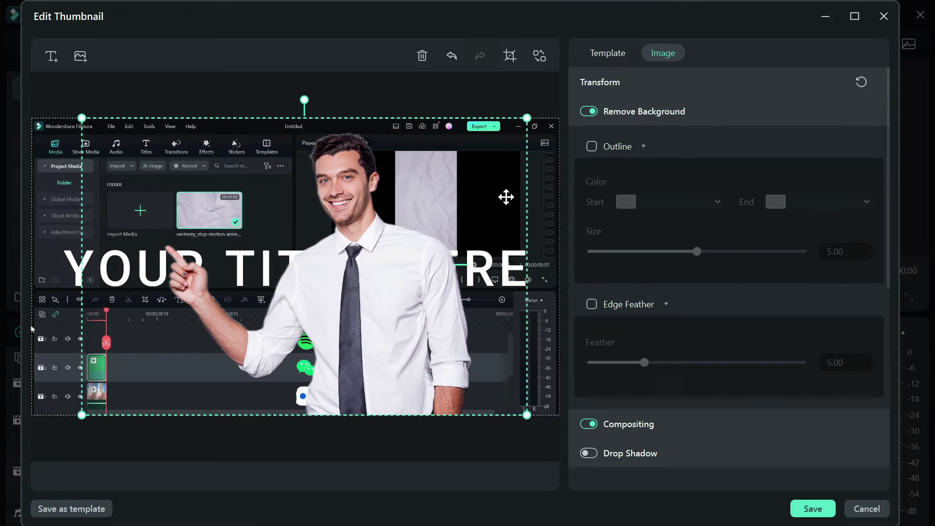
pyautogui.moveTo(419, 224); pyautogui.dragTo(453, 248)
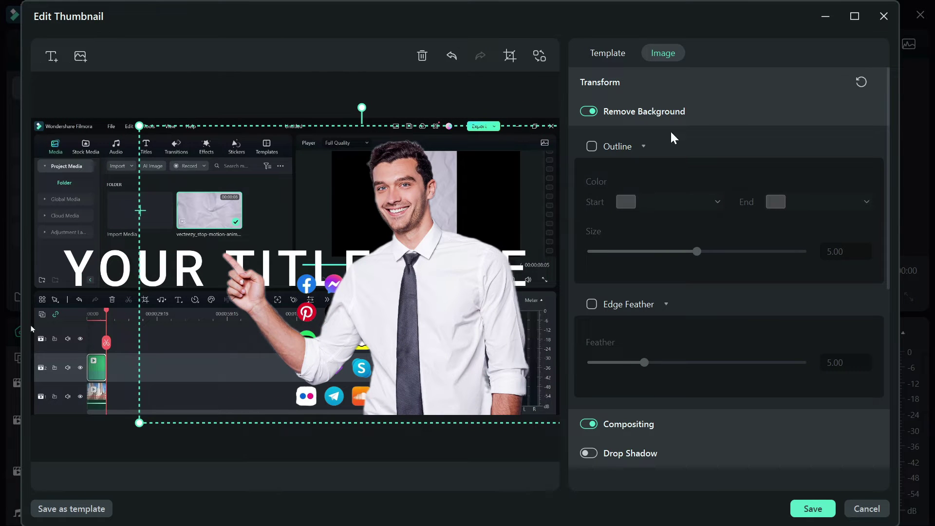
# Step: Apply the How-To template Life Hacker 01 and move the screenshot layer lower
pyautogui.click(607, 58)
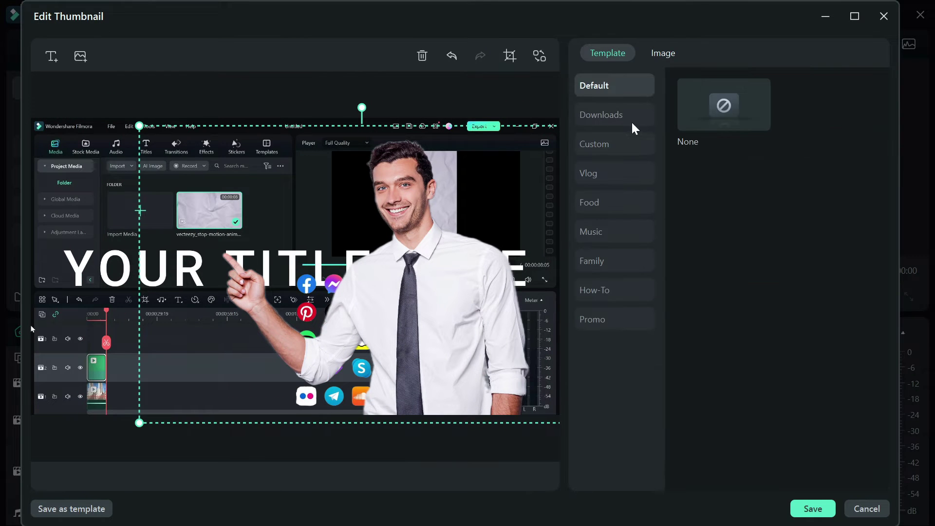
pyautogui.click(602, 321)
pyautogui.click(599, 289)
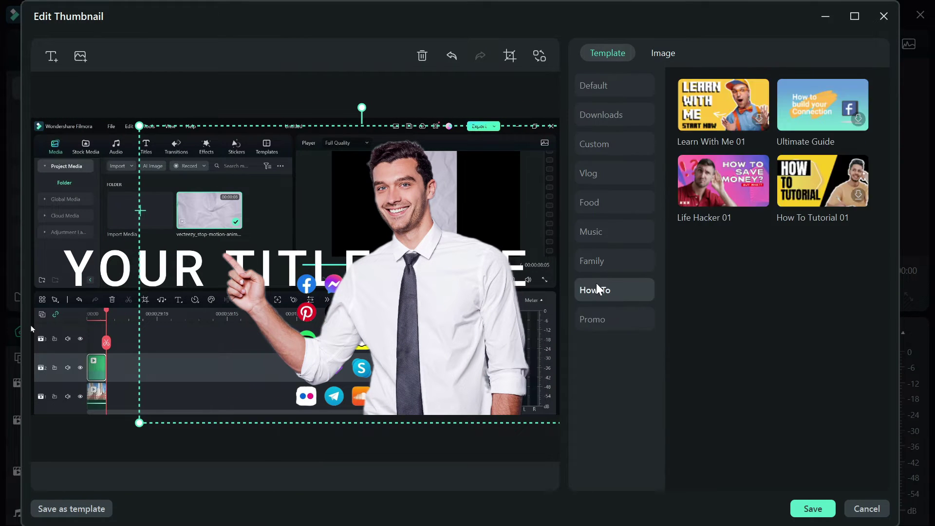
pyautogui.click(727, 176)
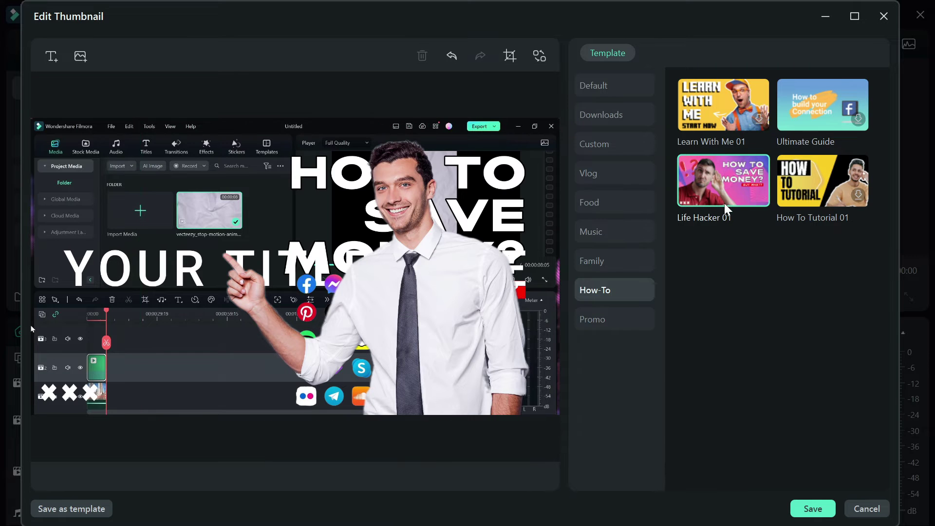
pyautogui.moveTo(139, 217); pyautogui.dragTo(100, 178)
# Step: Save the edited thumbnail, then launch the AI Music Generator from Audio's AI Music tools
pyautogui.click(813, 508)
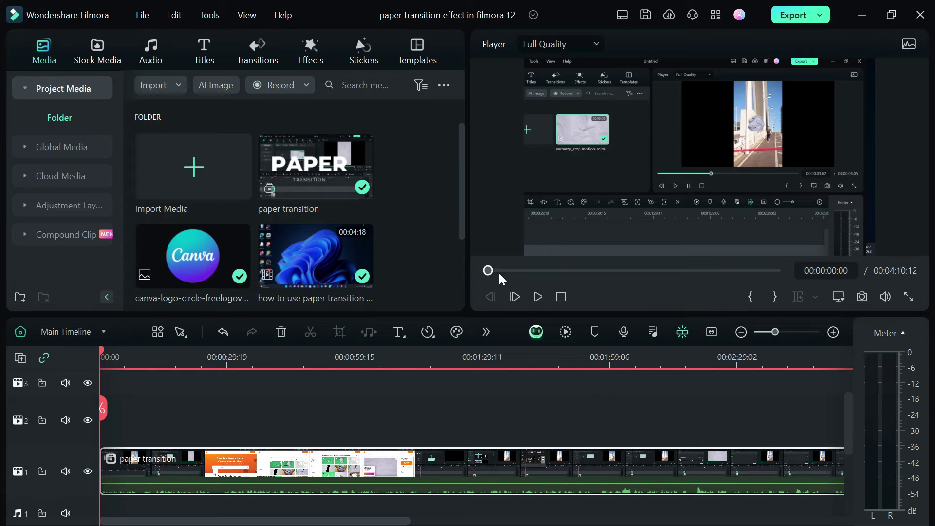
pyautogui.click(151, 49)
pyautogui.click(69, 118)
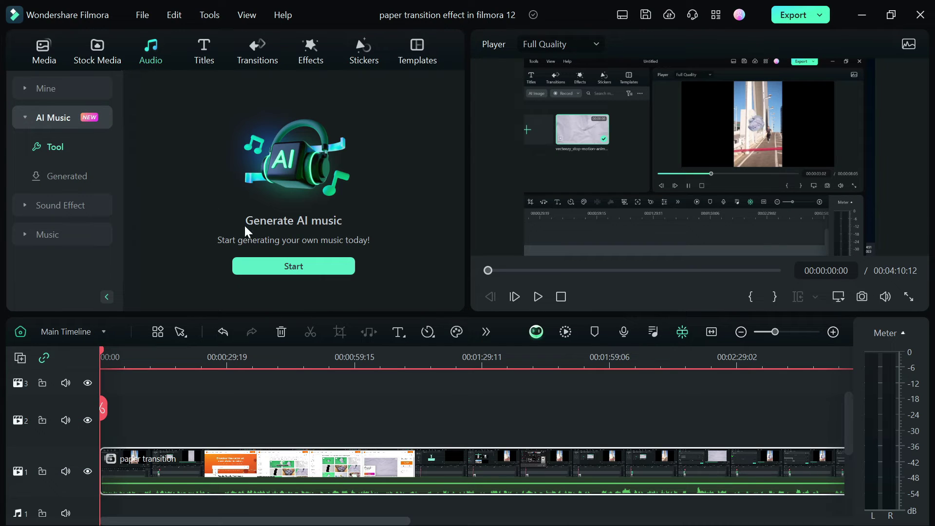
pyautogui.click(287, 266)
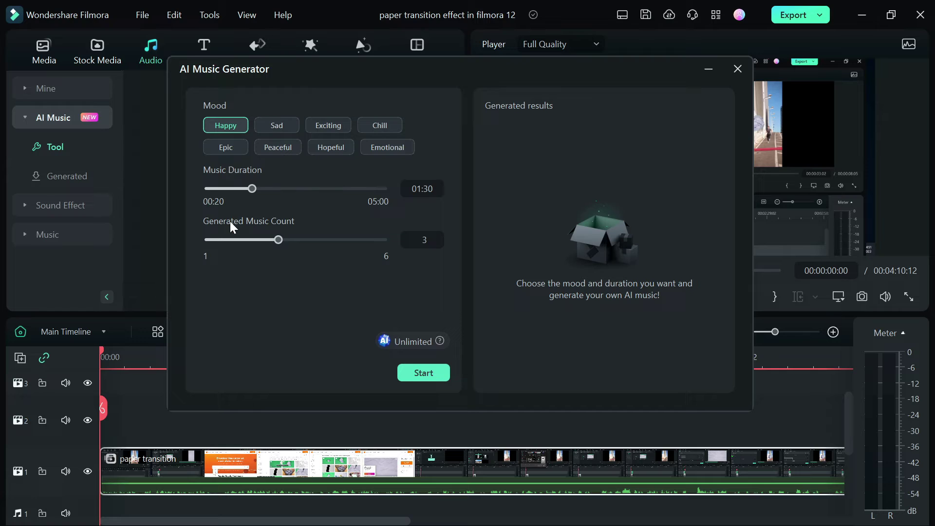
# Step: Generate music with Epic mood, 01:00 duration and a count of 2 tracks
pyautogui.click(226, 141)
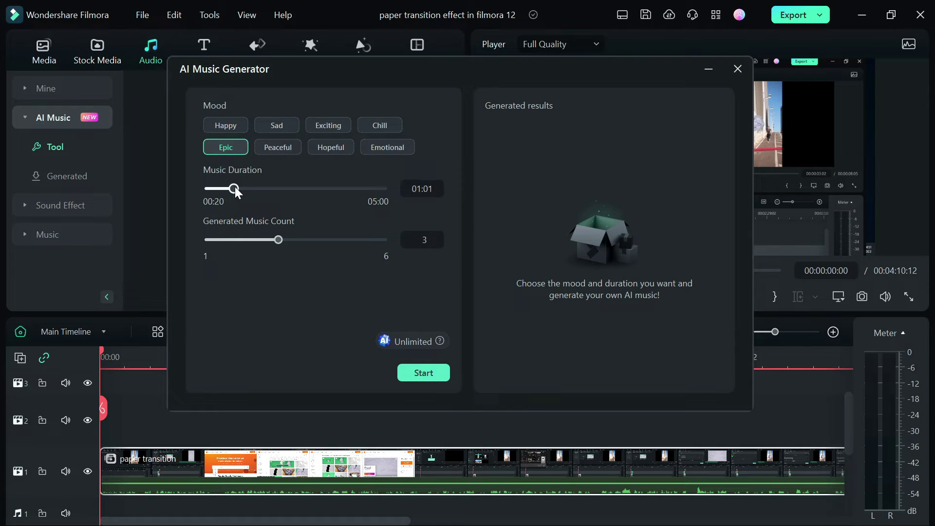
pyautogui.press('Tab')
pyautogui.moveTo(280, 240); pyautogui.dragTo(243, 239)
pyautogui.click(423, 373)
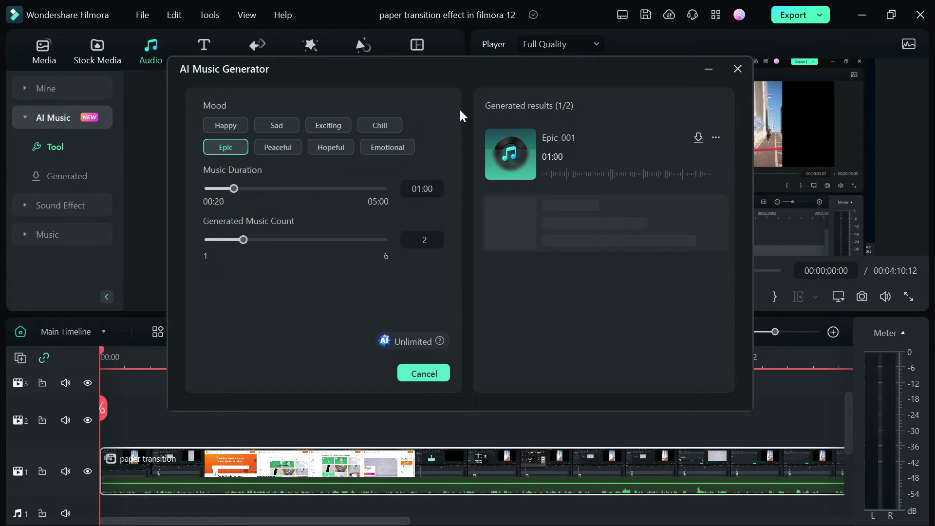
# Step: Preview the Epic_001 and Epic_002 tracks and download both
pyautogui.click(496, 141)
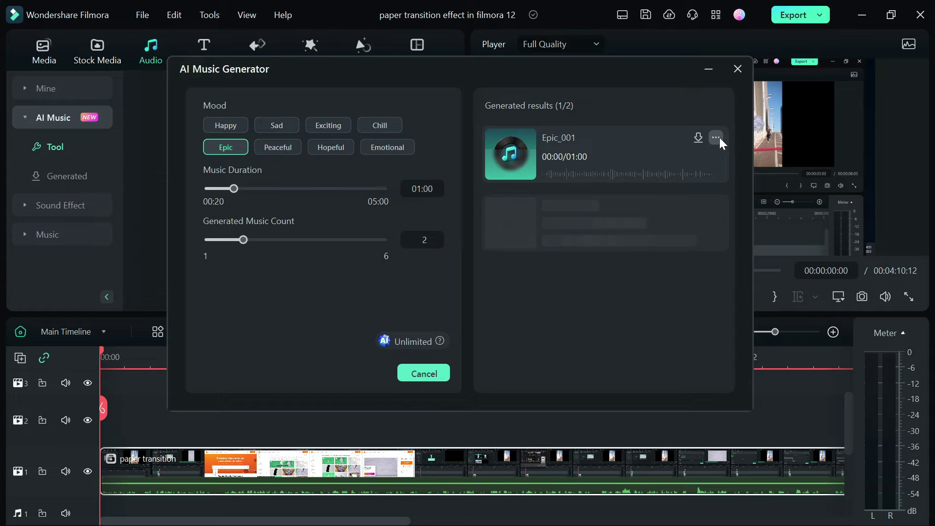
pyautogui.moveTo(720, 137)
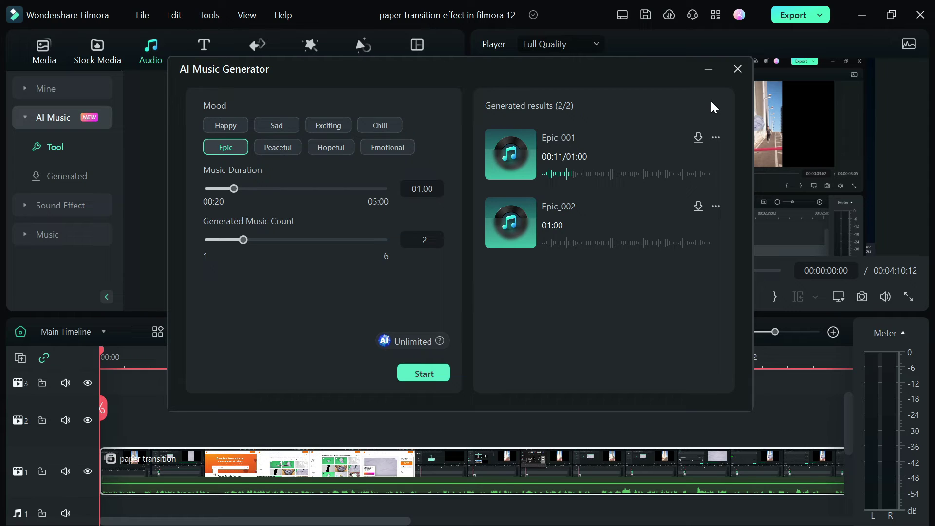
pyautogui.click(510, 223)
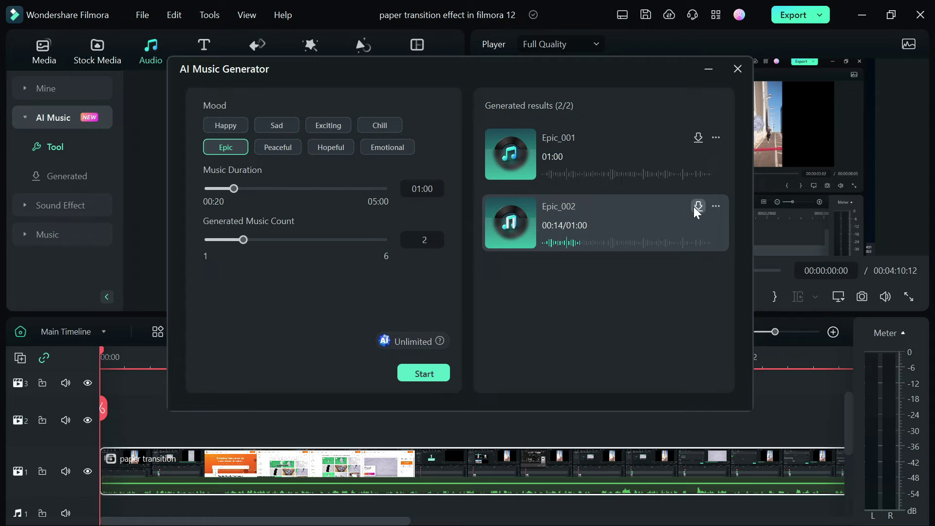
pyautogui.click(506, 228)
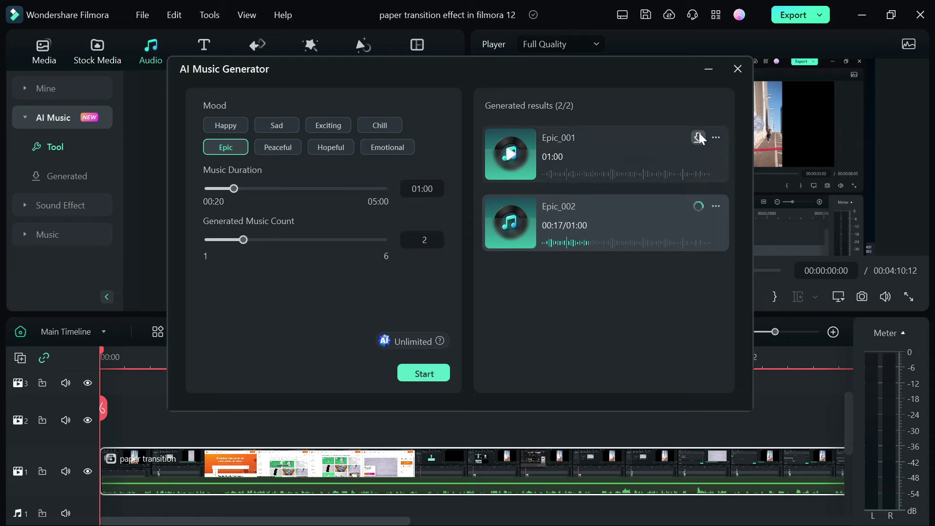
pyautogui.click(715, 138)
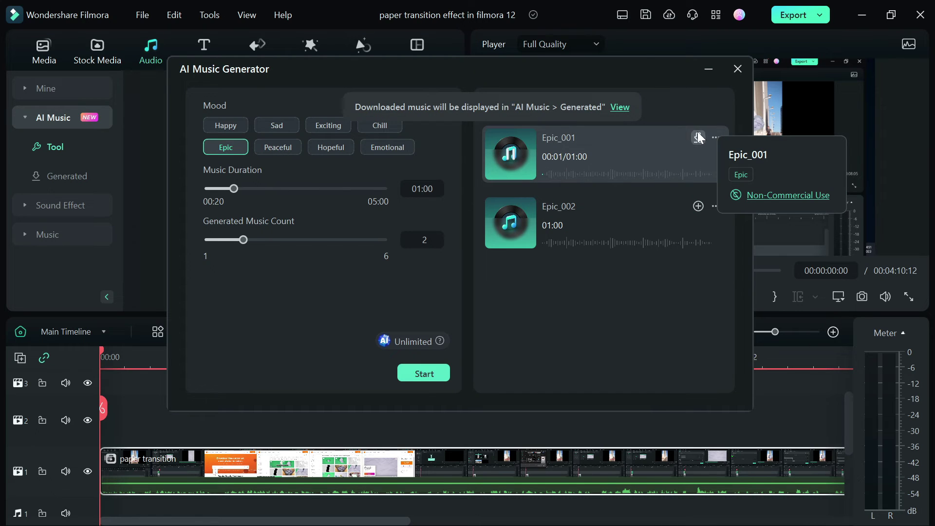
pyautogui.click(679, 104)
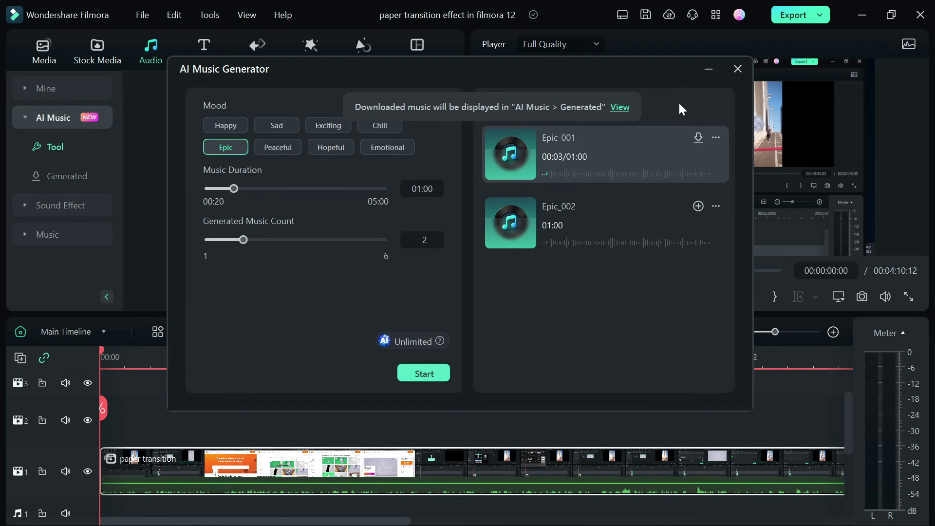
pyautogui.click(510, 155)
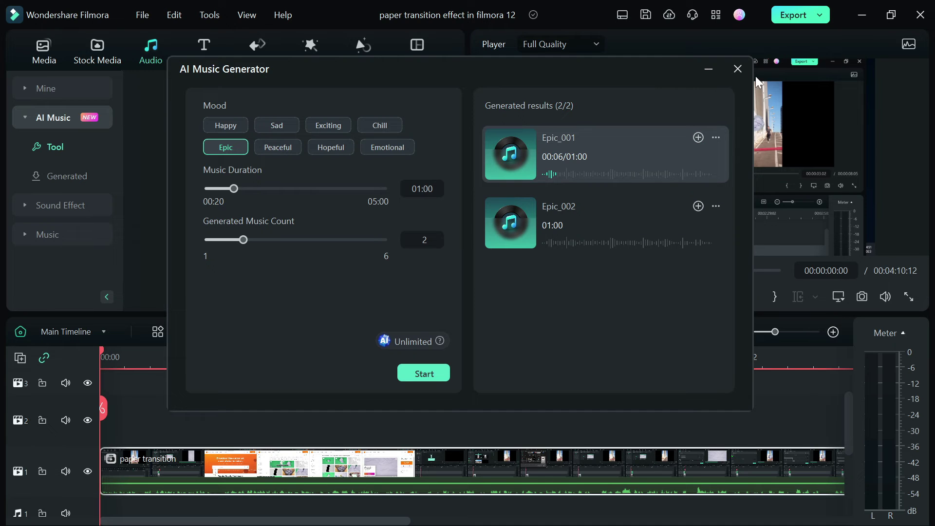
# Step: Close the AI Music Generator and show both Epic tracks in the Generated list
pyautogui.click(737, 69)
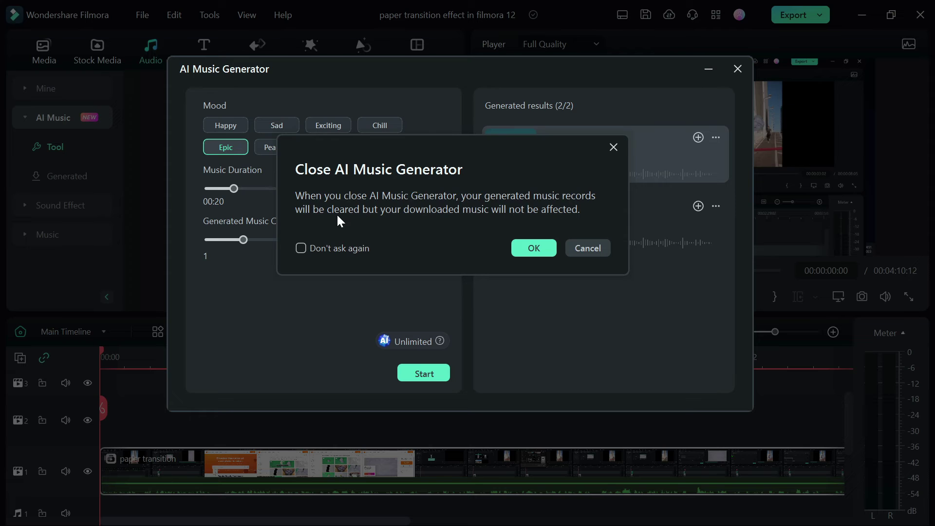
pyautogui.click(532, 248)
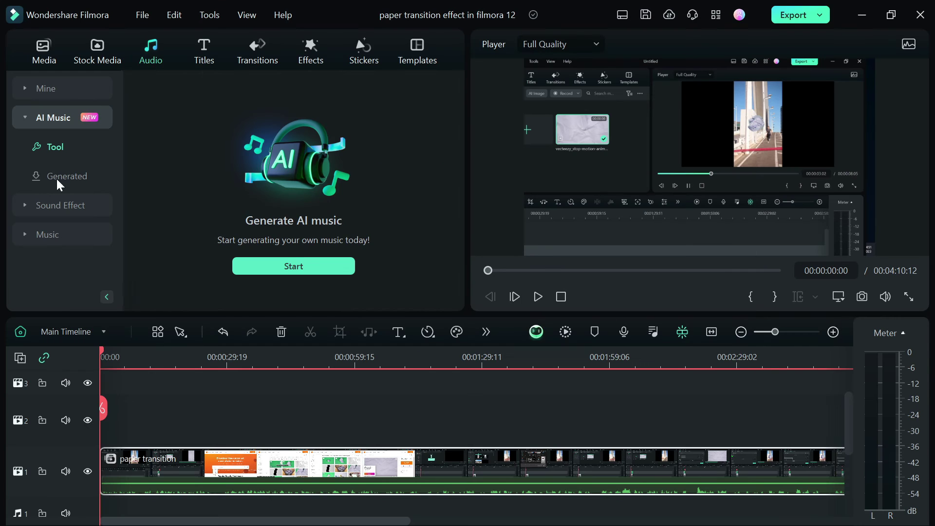
pyautogui.click(58, 176)
pyautogui.moveTo(247, 210); pyautogui.dragTo(199, 217)
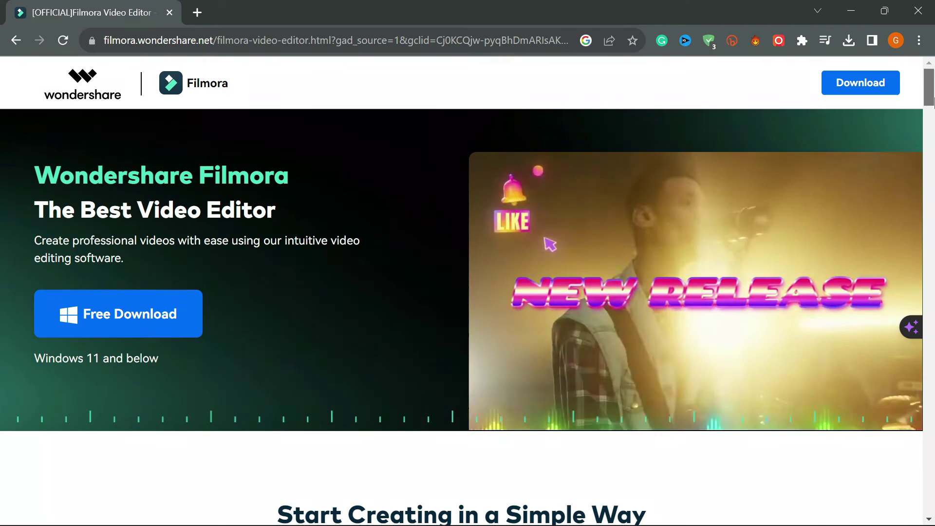
# Step: Scroll the Filmora web page down to the Audio Visualizer, Auto Ducking and Auto Synchronization cards
pyautogui.scroll(-4, 461, 455)
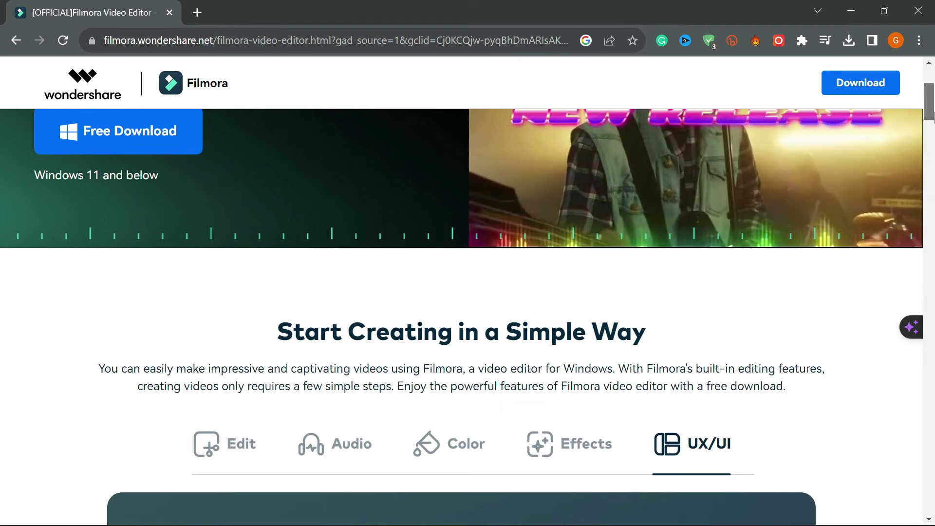
pyautogui.scroll(-3, 462, 455)
pyautogui.moveTo(931, 128); pyautogui.dragTo(931, 148)
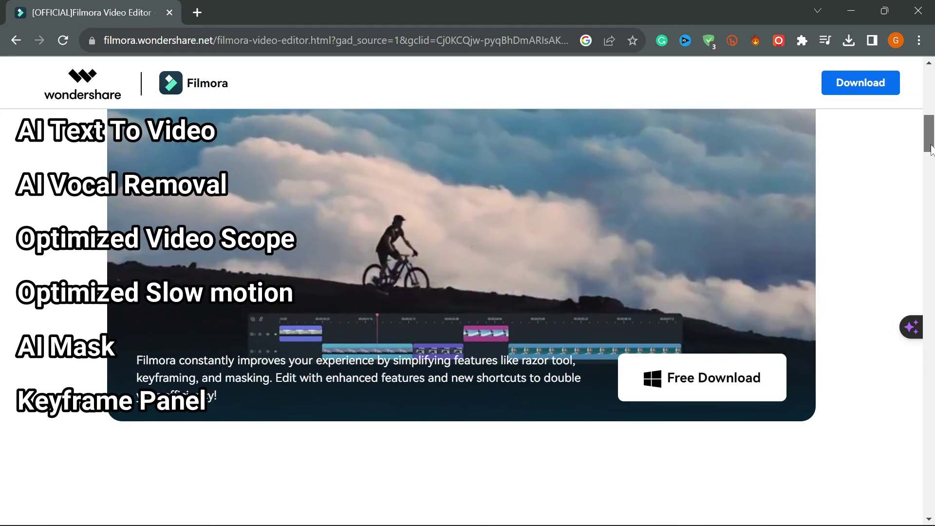
pyautogui.moveTo(930, 149); pyautogui.dragTo(899, 332)
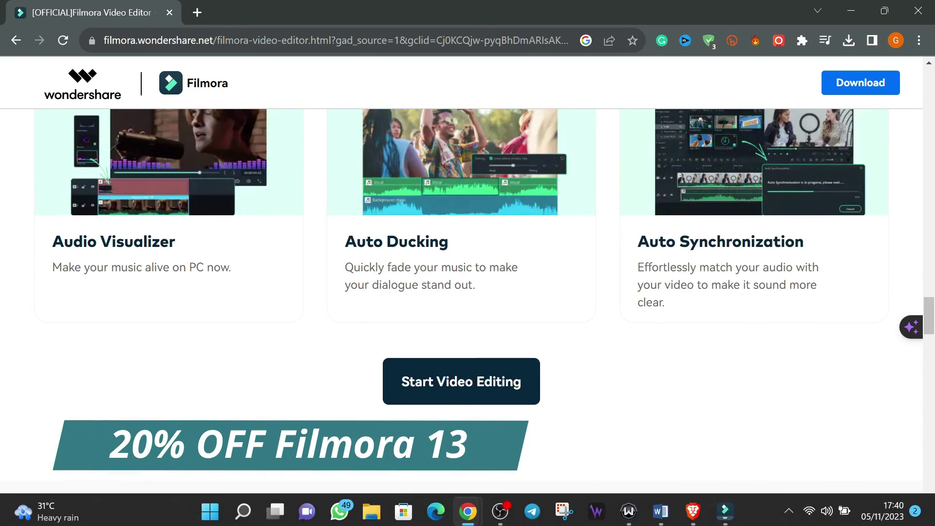